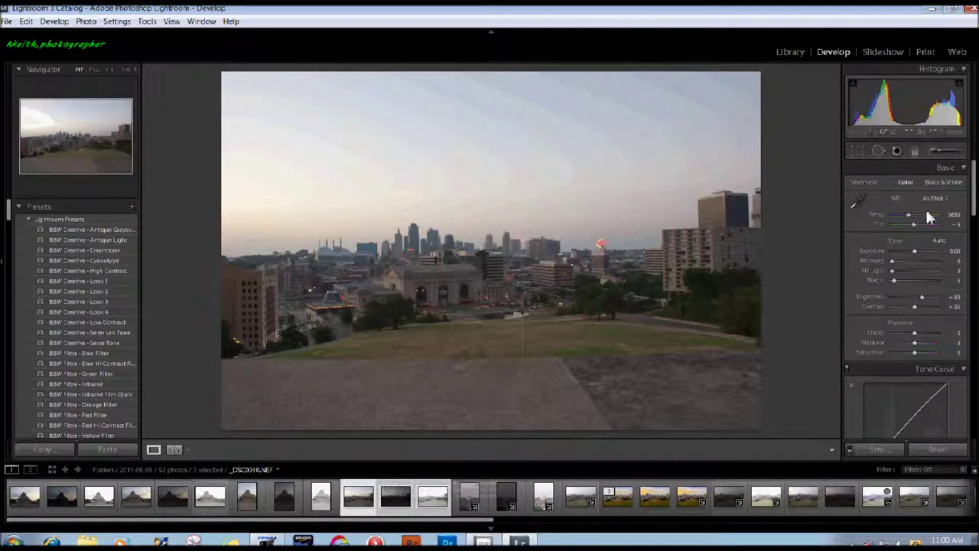
- Set the skyline photo's Point Curve preset to Linear
scroll(964, 260, down, 3)
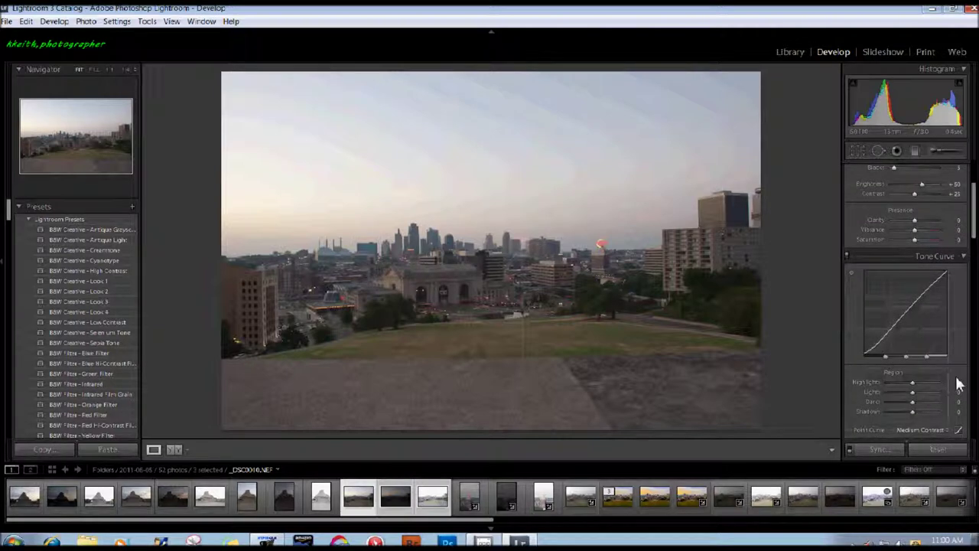
click(948, 432)
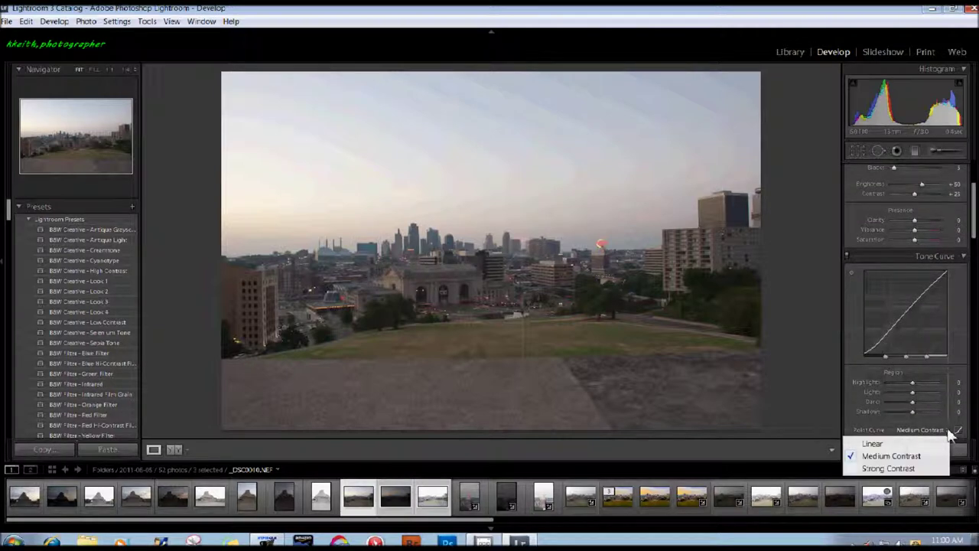
click(899, 443)
drag(969, 206, 973, 280)
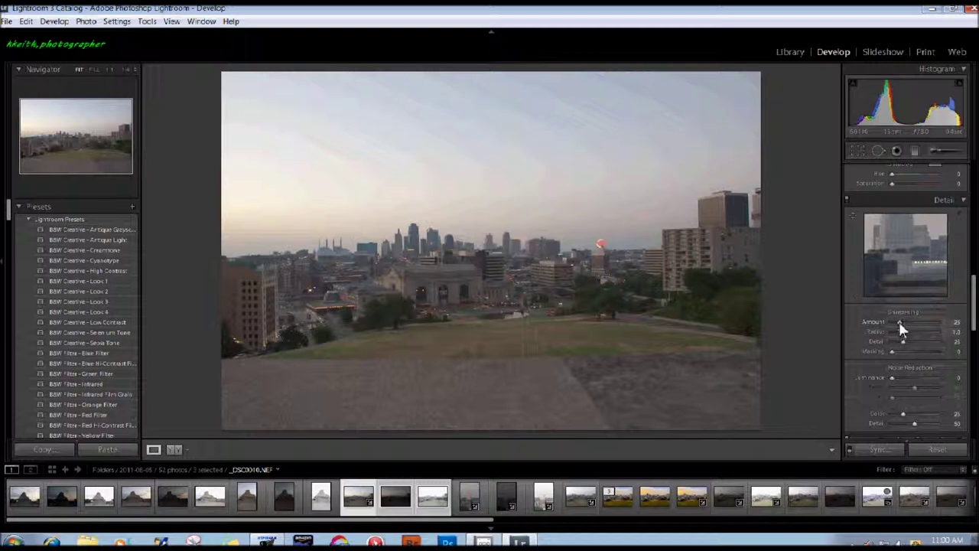
- Drop sharpening amount to 0, set luminance noise reduction to 25, and enable lens profile corrections
drag(899, 322, 880, 326)
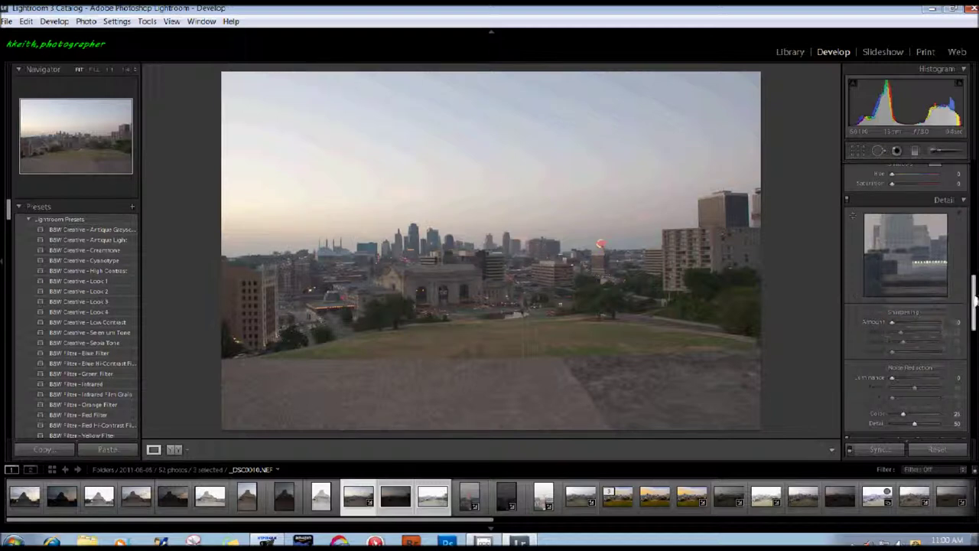
drag(974, 305, 973, 321)
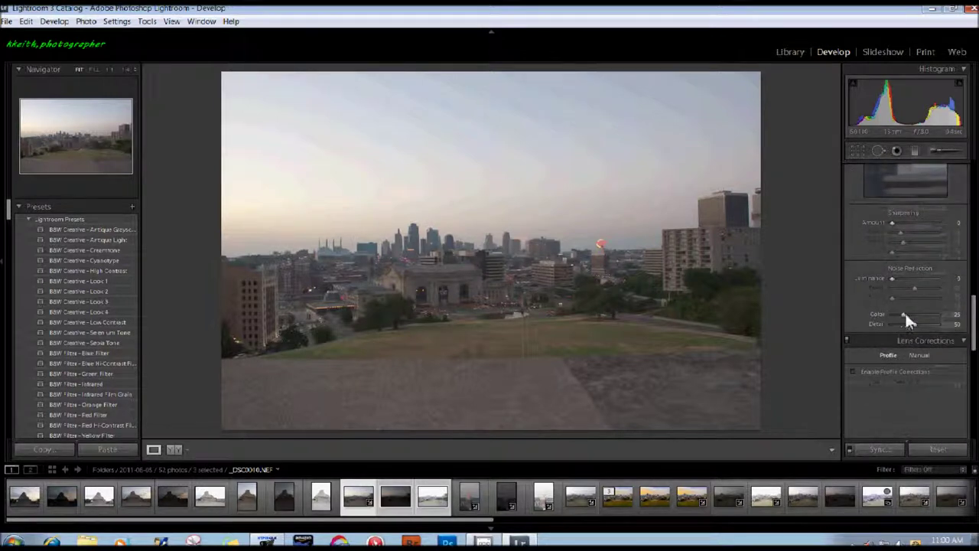
drag(891, 278, 902, 280)
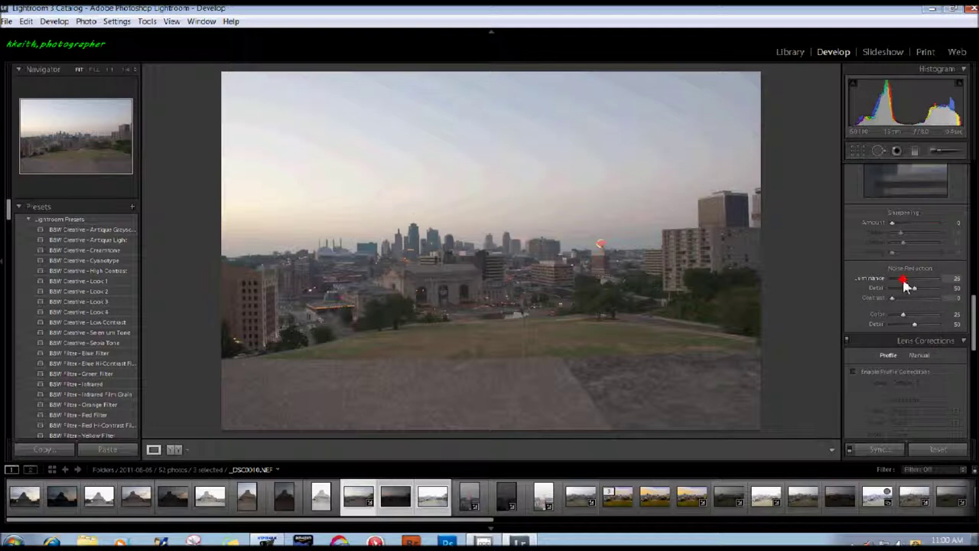
drag(972, 307, 966, 345)
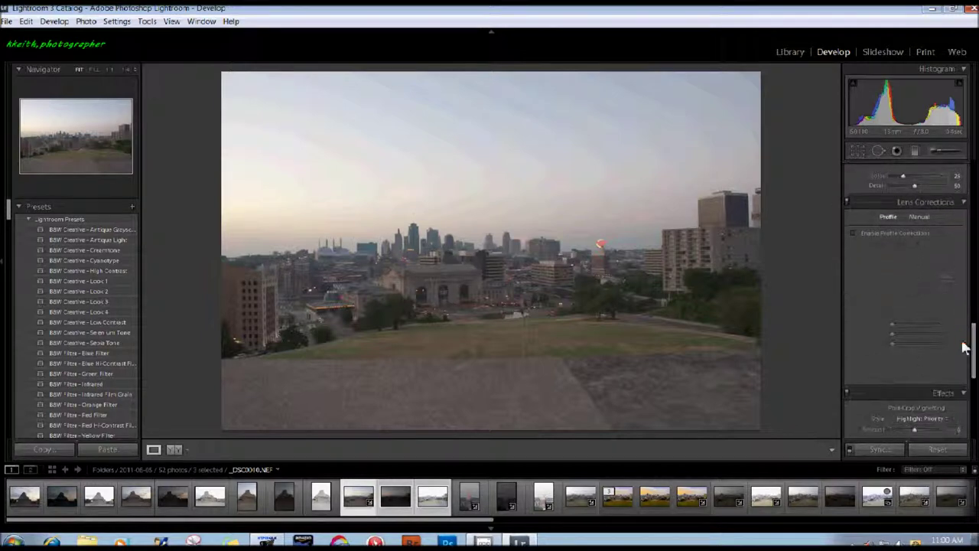
click(854, 234)
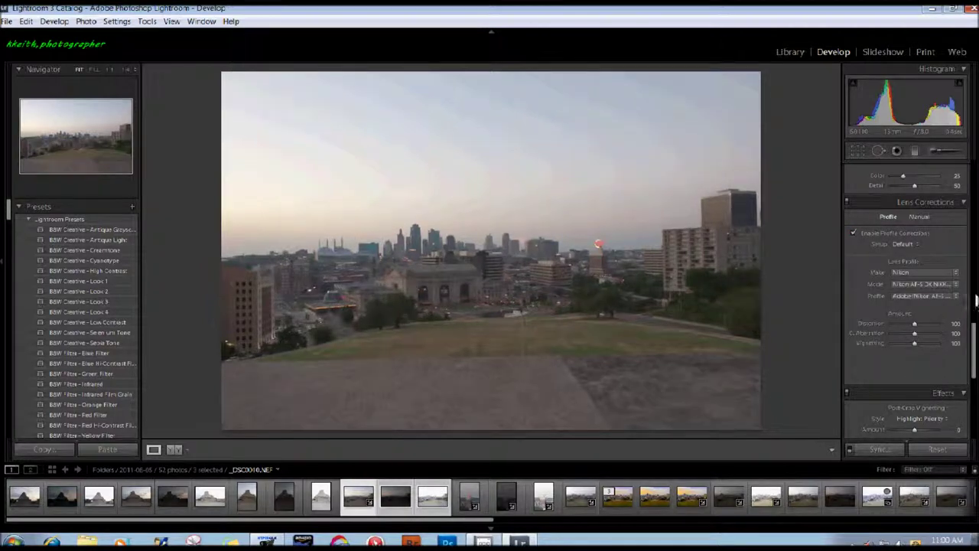
- Choose the Nikon AF-S DX Zoom-Nikkor 18-70mm as the lens profile model
click(955, 286)
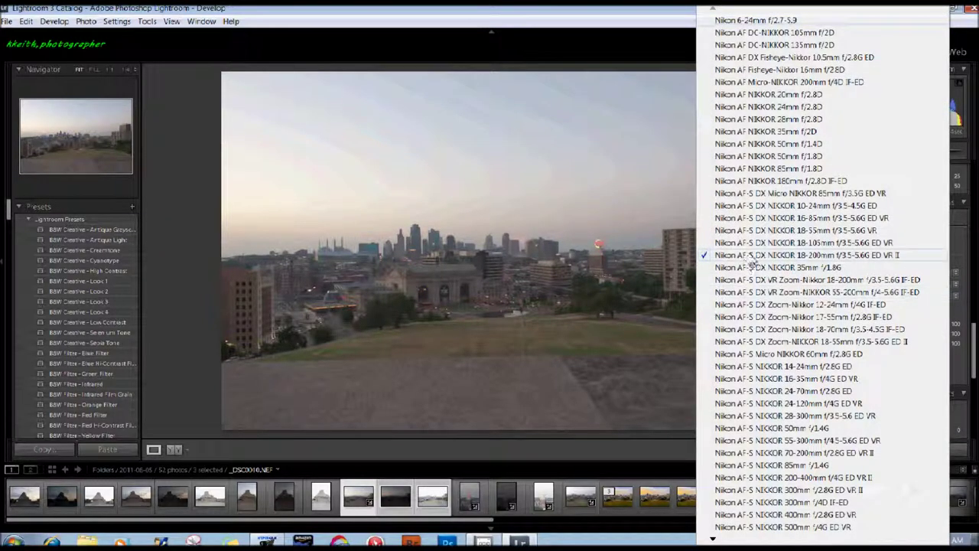
click(761, 330)
click(898, 327)
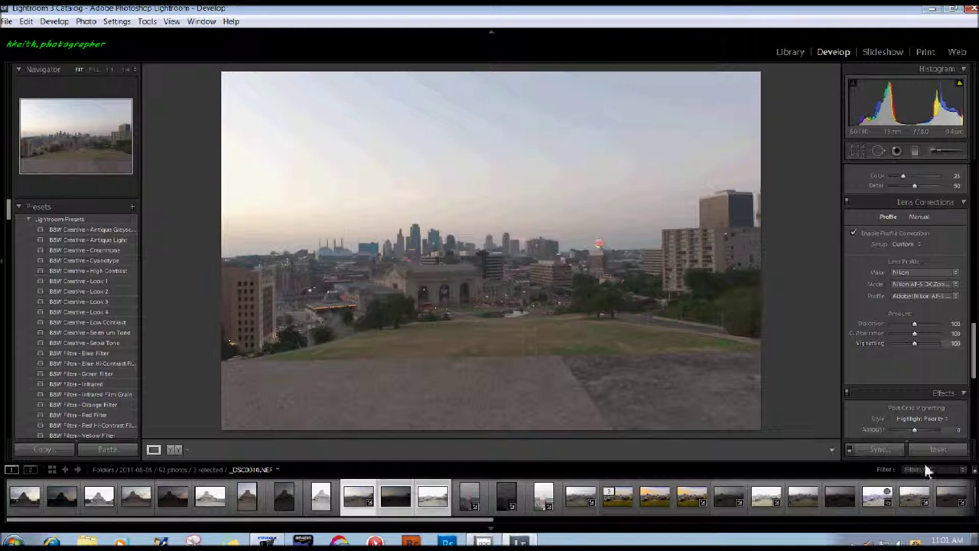
- Sync tone curve, sharpening, noise reduction and lens corrections to the other two bracketed shots
click(879, 449)
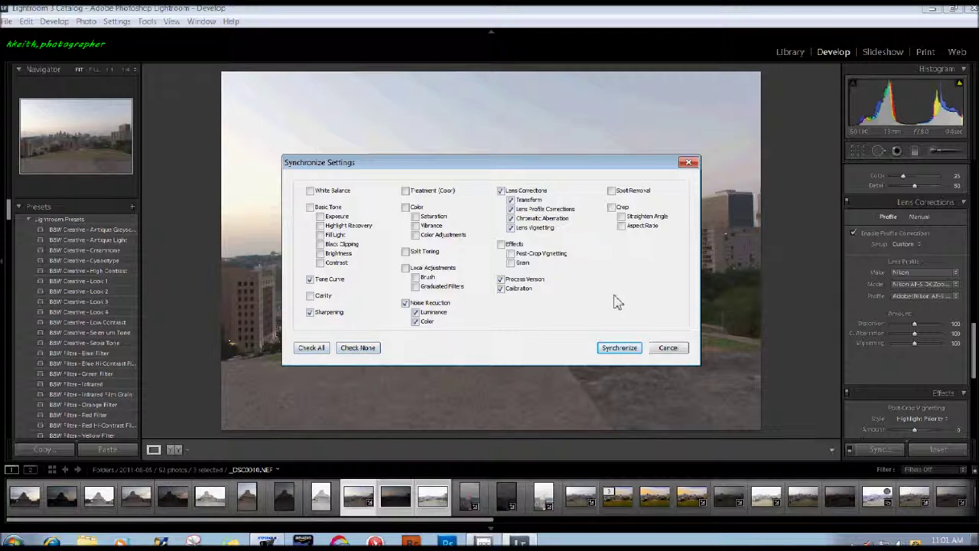
click(626, 349)
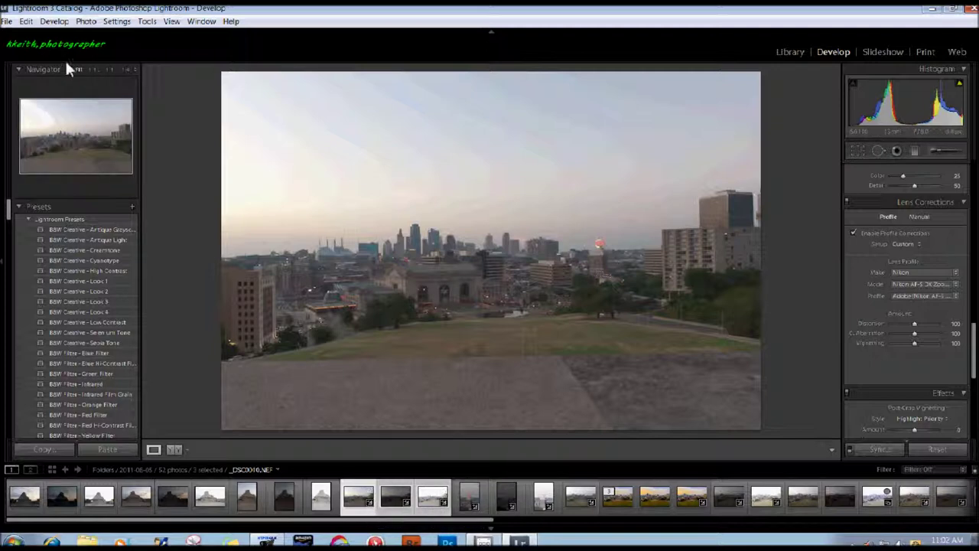
- Review the export settings (Desktop/4HDR, CITY_SKYLINE naming, 16-bit TIFF), then close the dialog
click(7, 23)
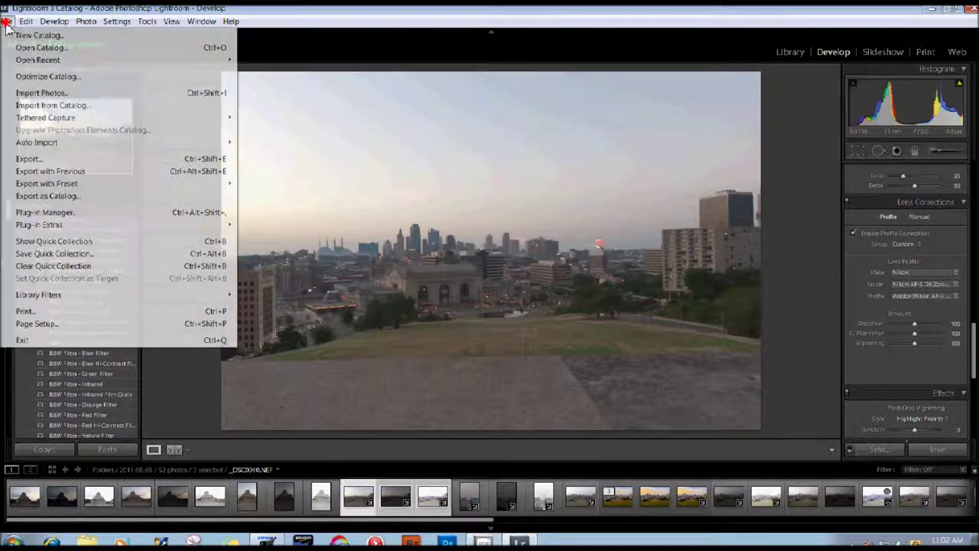
click(100, 160)
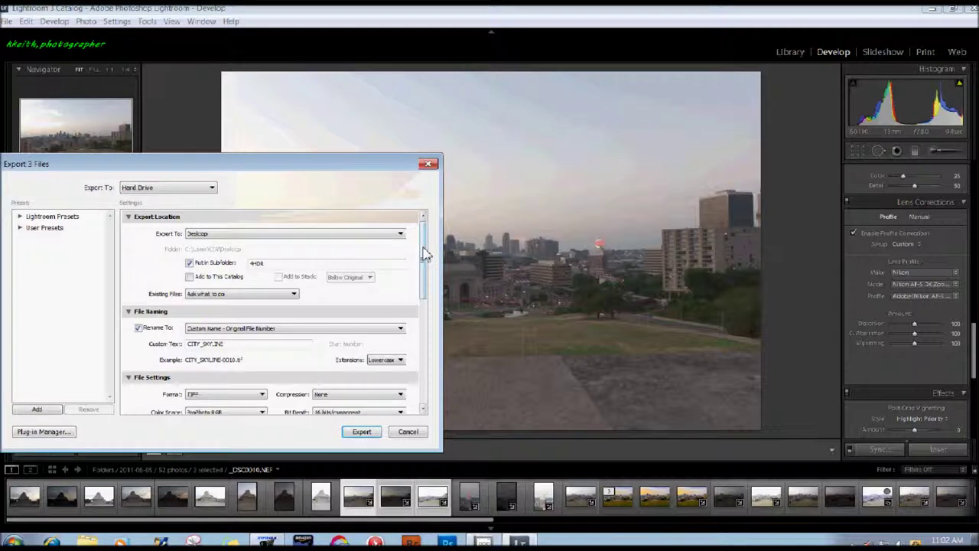
scroll(422, 256, down, 2)
scroll(426, 260, up, 2)
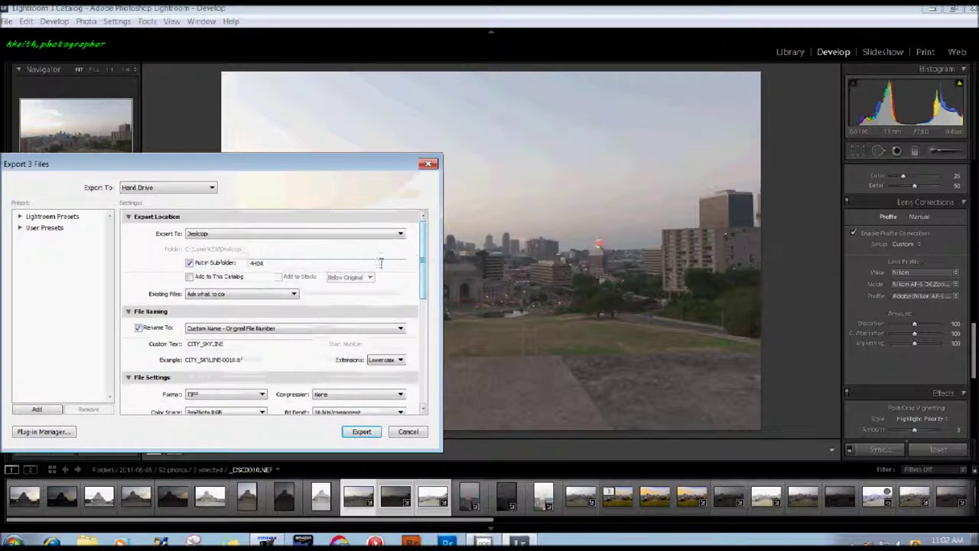
drag(423, 247, 421, 270)
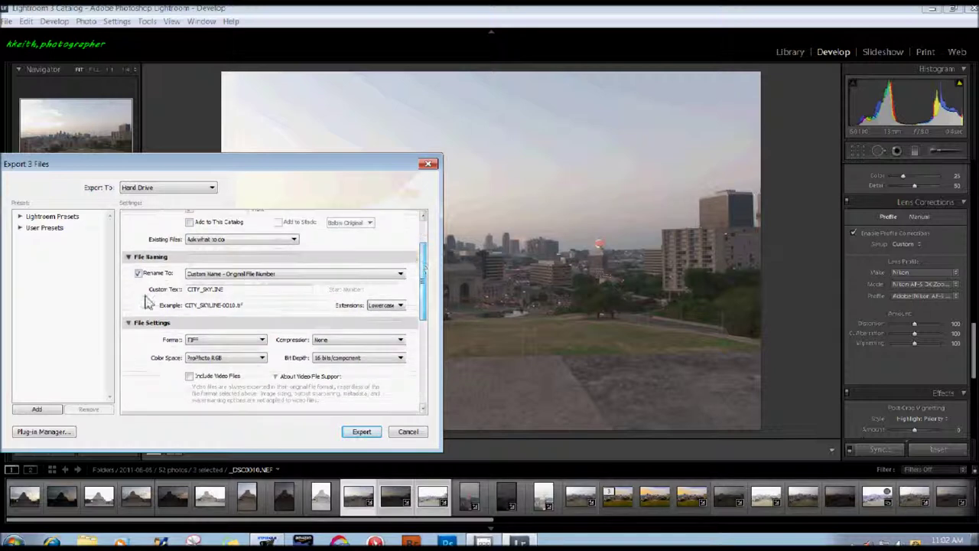
click(431, 166)
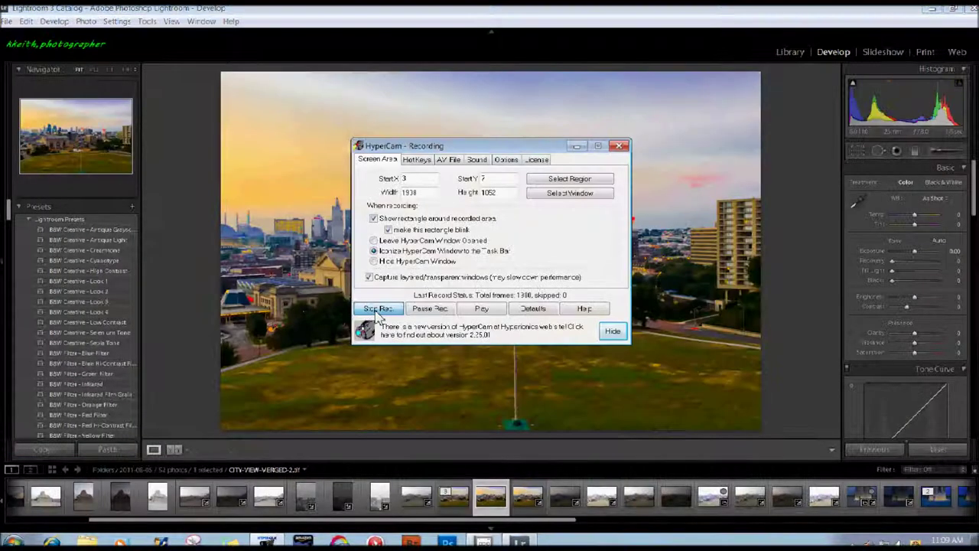
- Apply the Medium Contrast point curve to CITY-VIEW-MERGED-2.tif
click(377, 309)
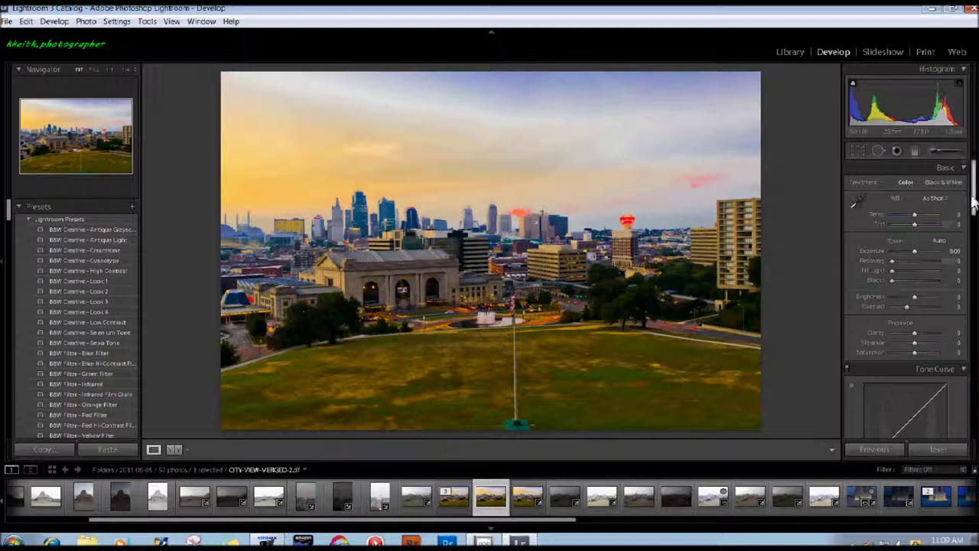
scroll(976, 197, down, 1)
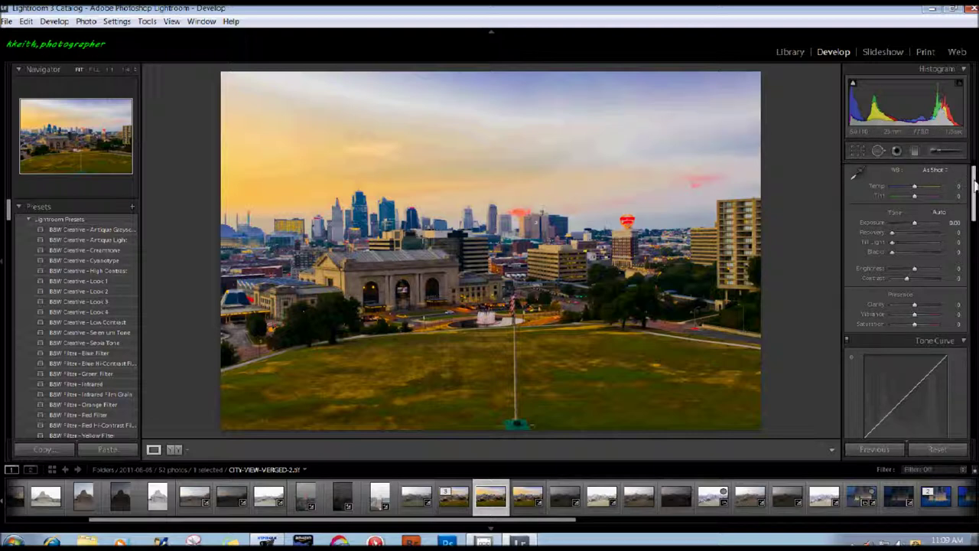
drag(973, 176, 973, 205)
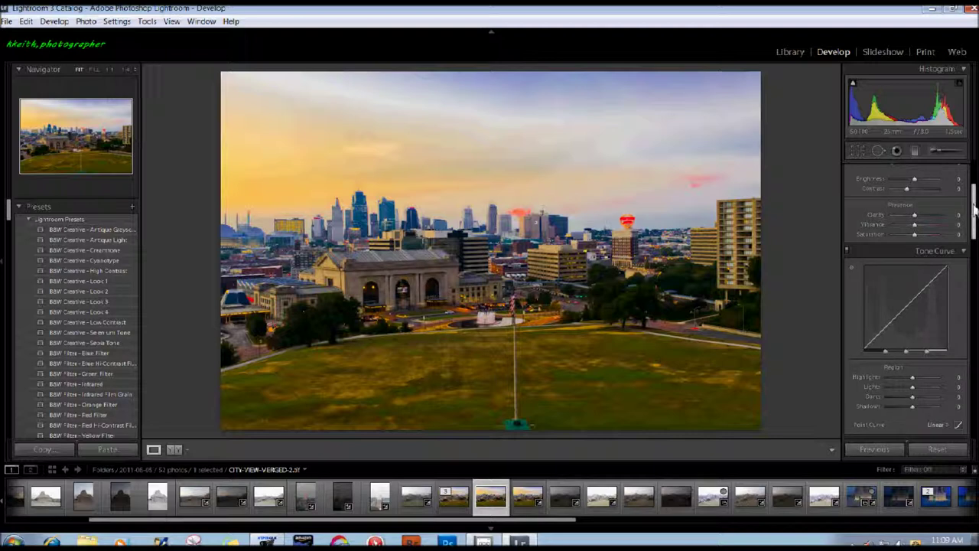
drag(970, 213, 970, 227)
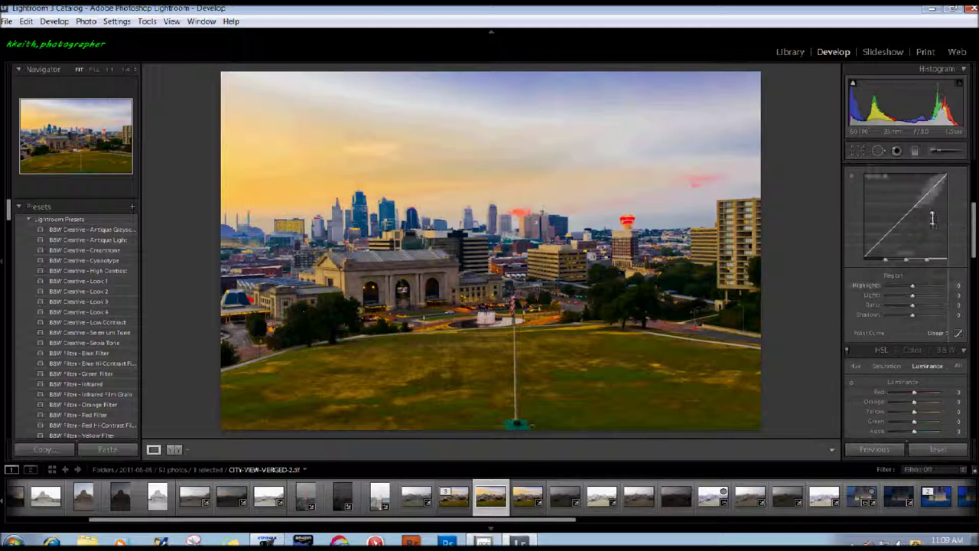
click(948, 335)
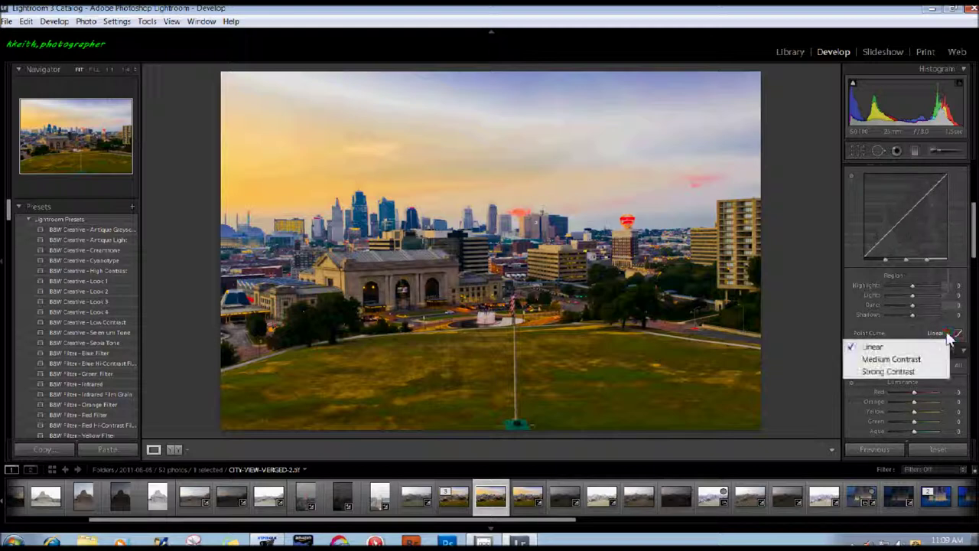
click(908, 357)
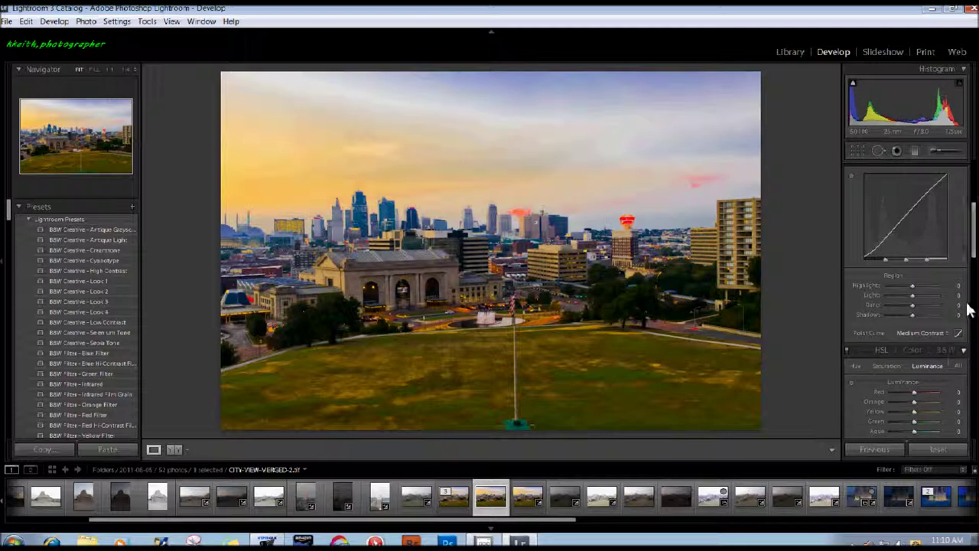
drag(973, 255, 969, 326)
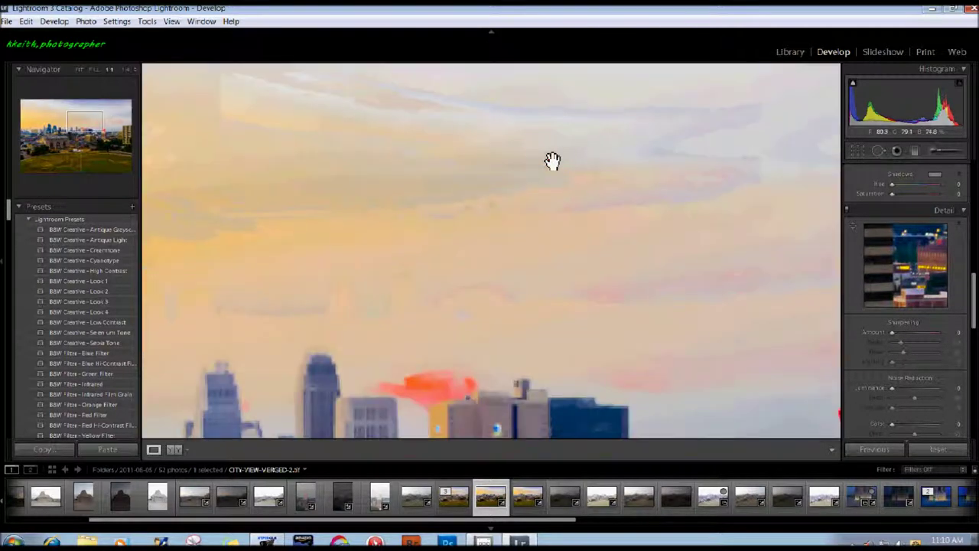
- Zoom to 1:1 on the sky and push Luminance noise reduction to maximum
click(554, 162)
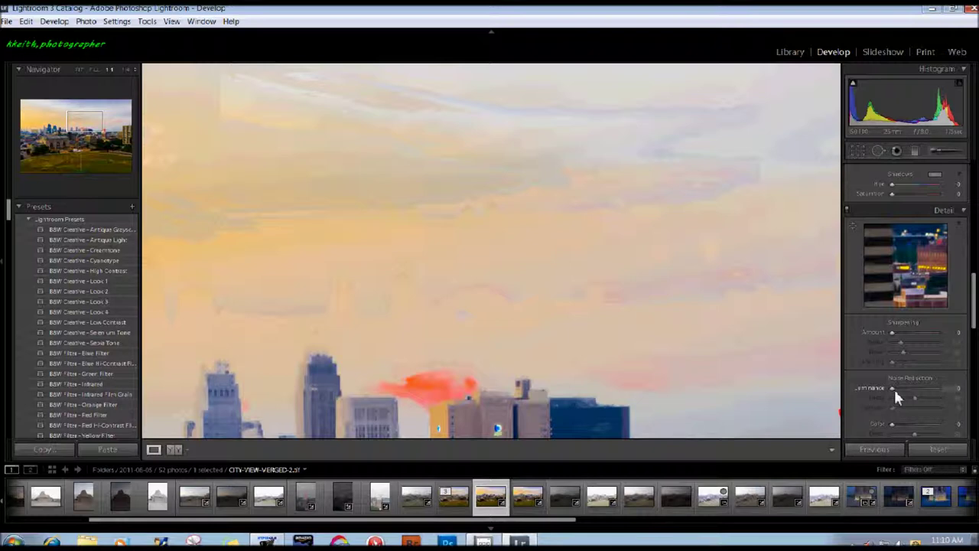
drag(891, 387, 969, 393)
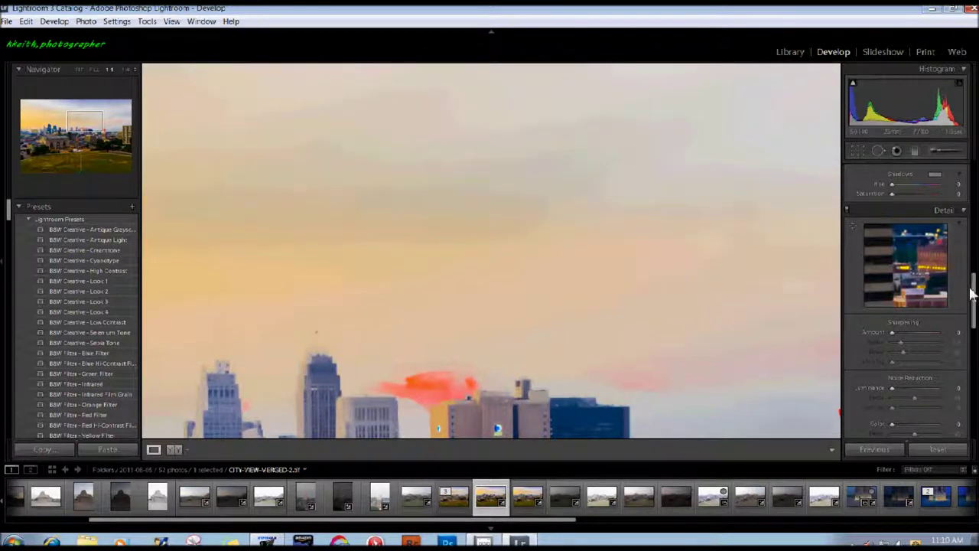
scroll(974, 294, down, 2)
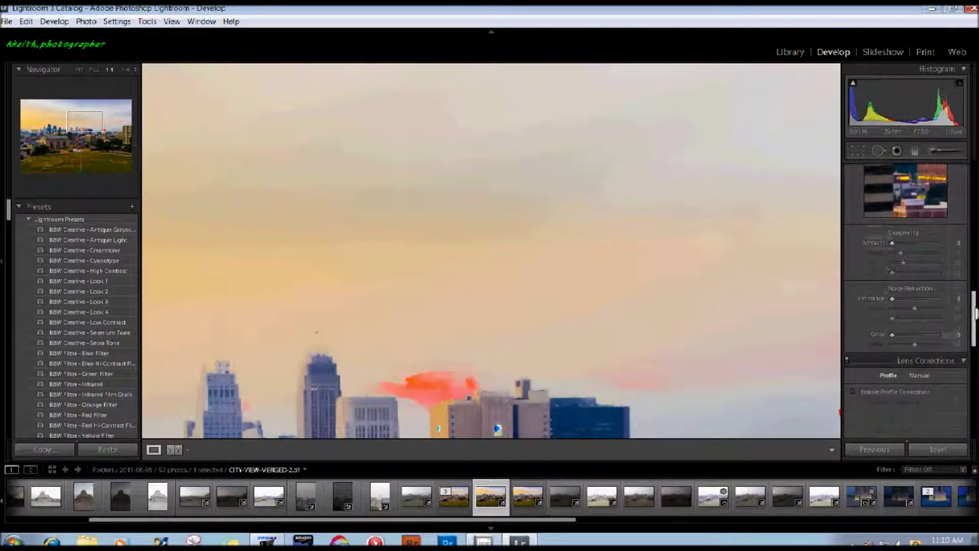
drag(973, 311, 973, 344)
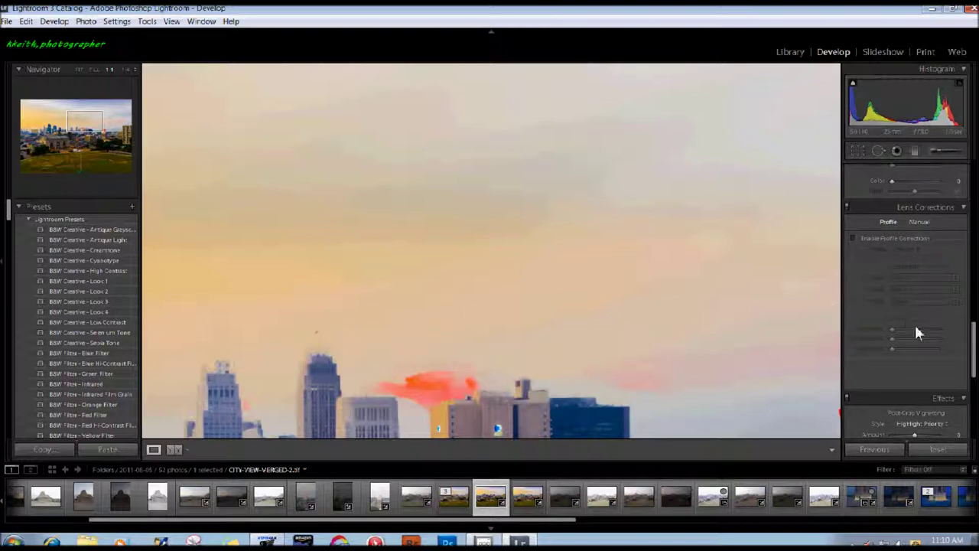
drag(973, 348, 972, 307)
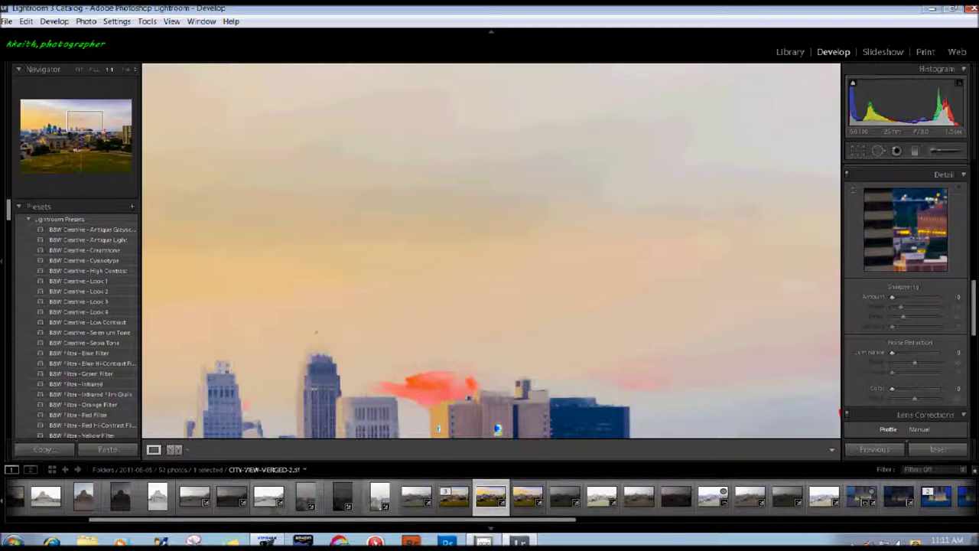
click(267, 542)
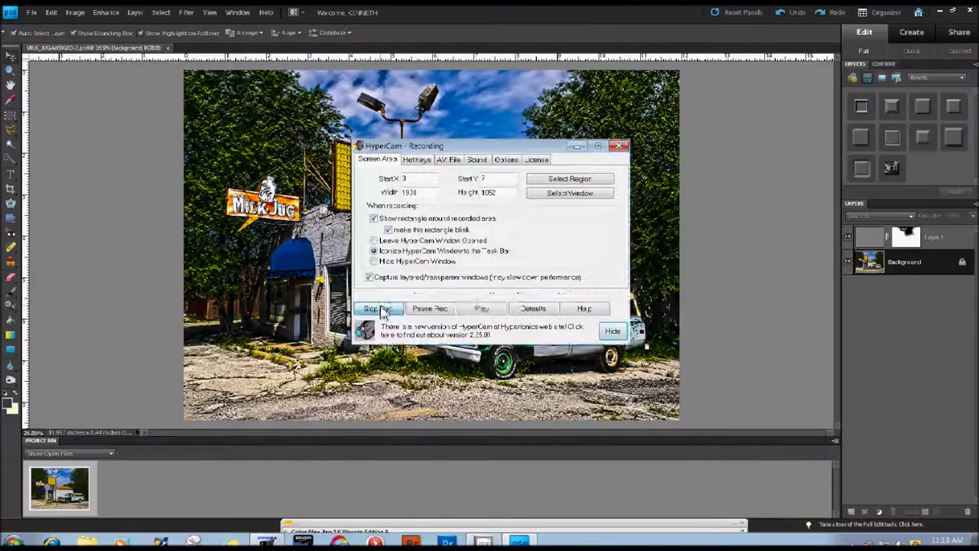
- Bring up MILK_JUG_MERGED-2.psd in Photoshop Elements and select the entire image with Ctrl+A
click(377, 309)
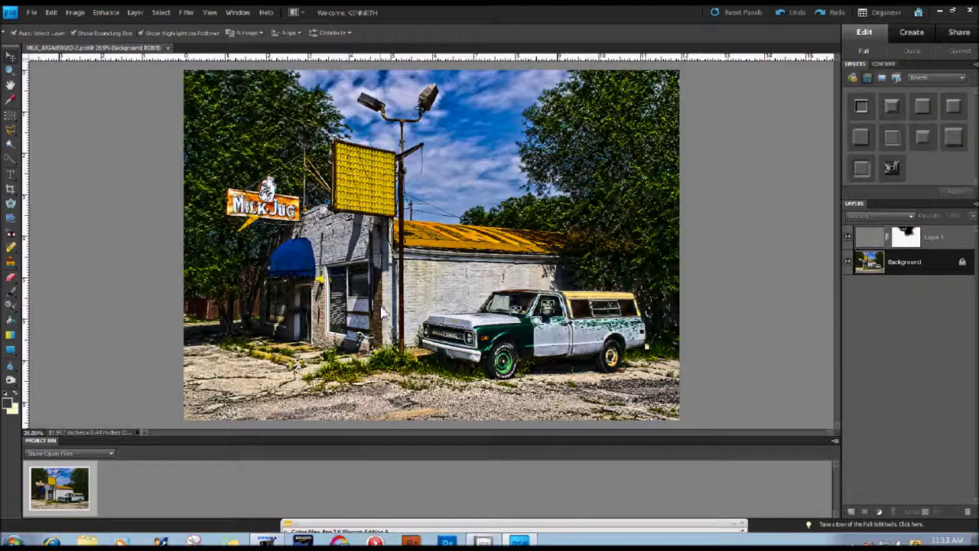
key(ctrl+a)
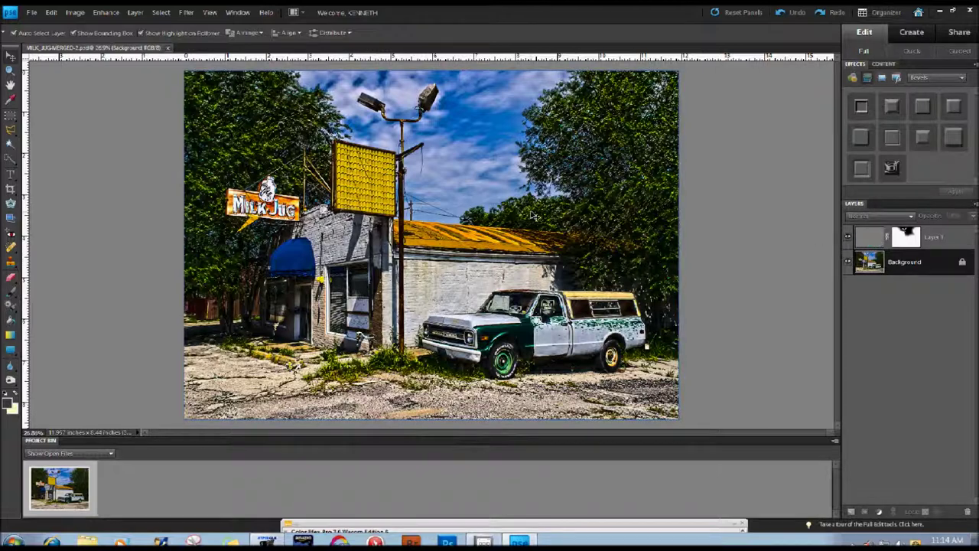
click(185, 13)
mouse_move(213, 191)
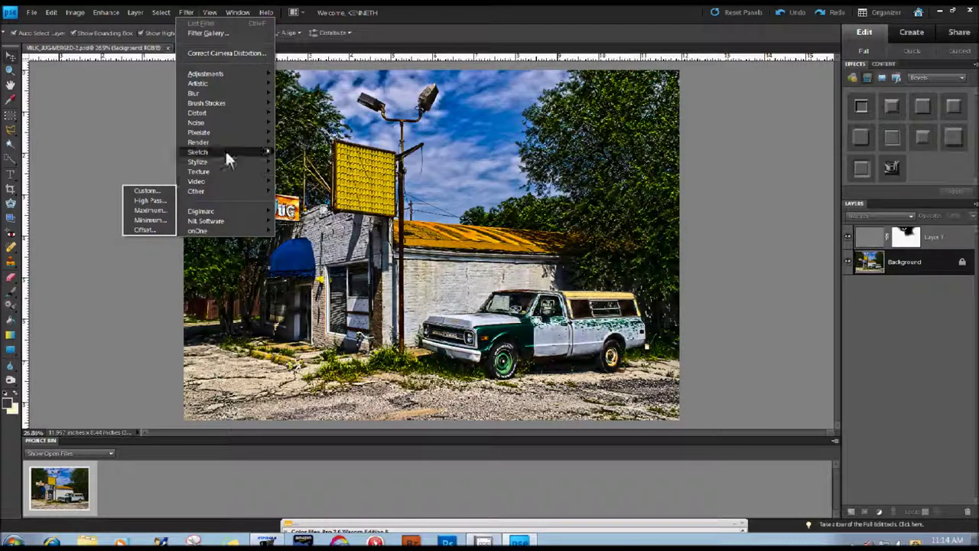
click(868, 239)
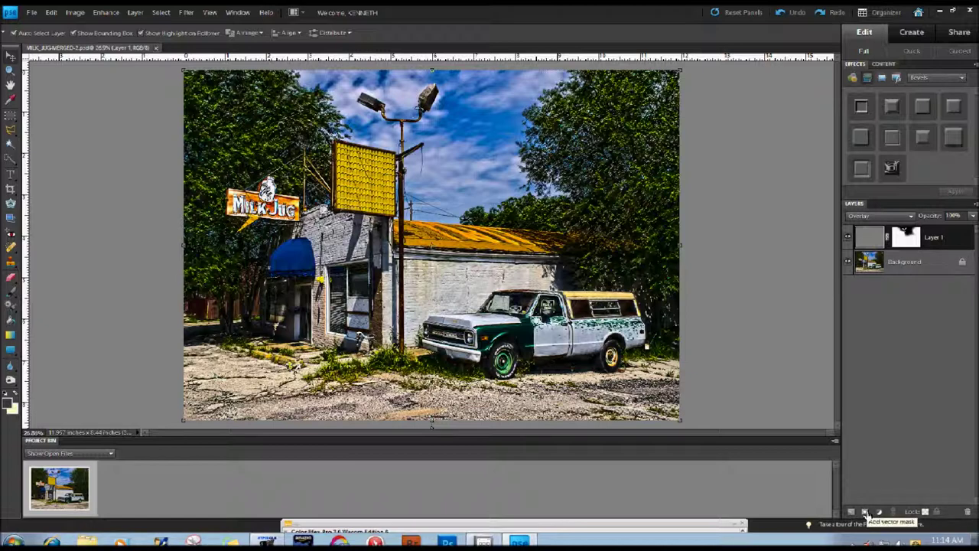
- Target Layer 1's mask with a 500 px Brush and white as the foreground colour
click(909, 242)
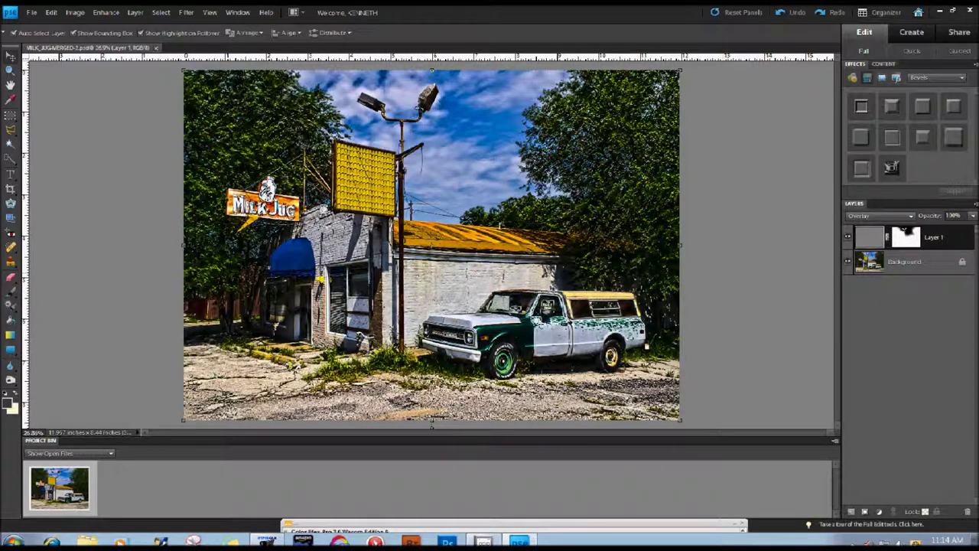
click(12, 293)
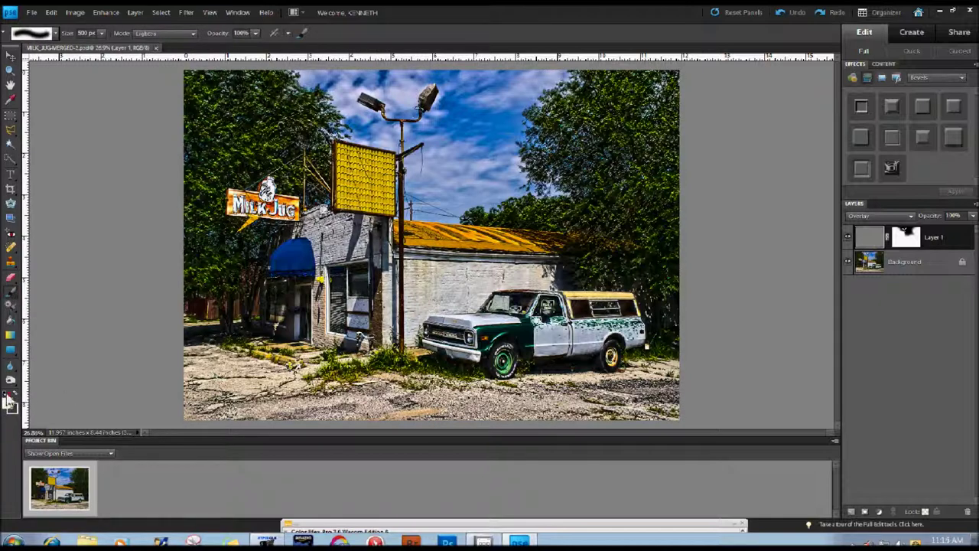
click(14, 394)
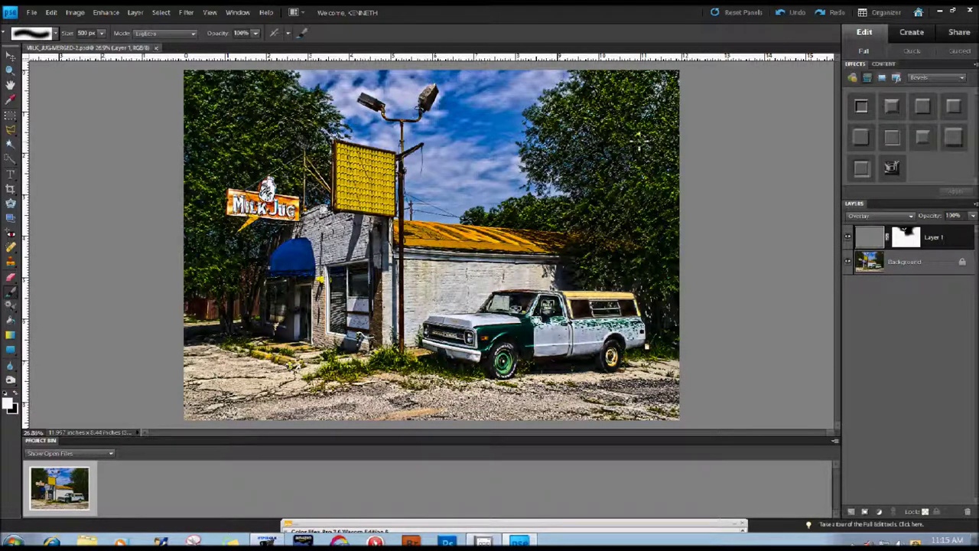
click(914, 240)
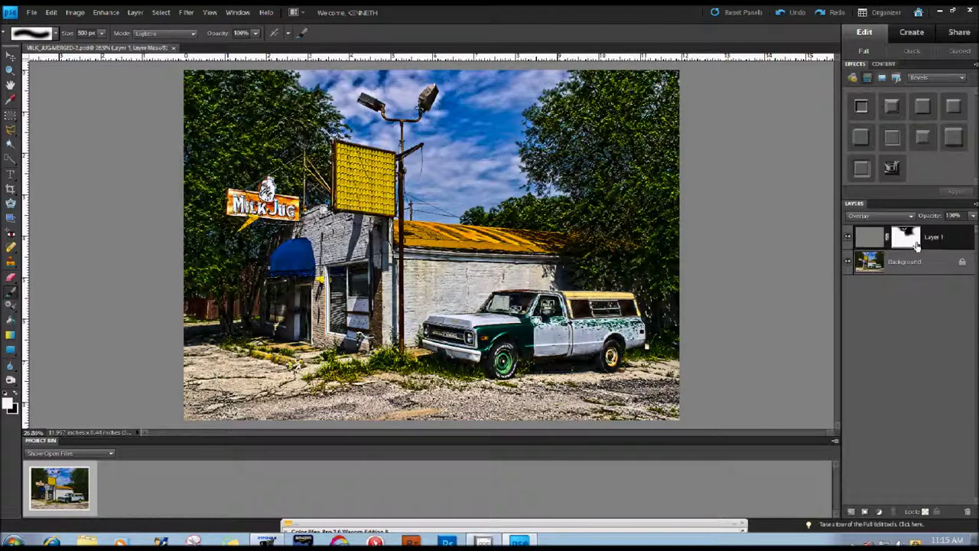